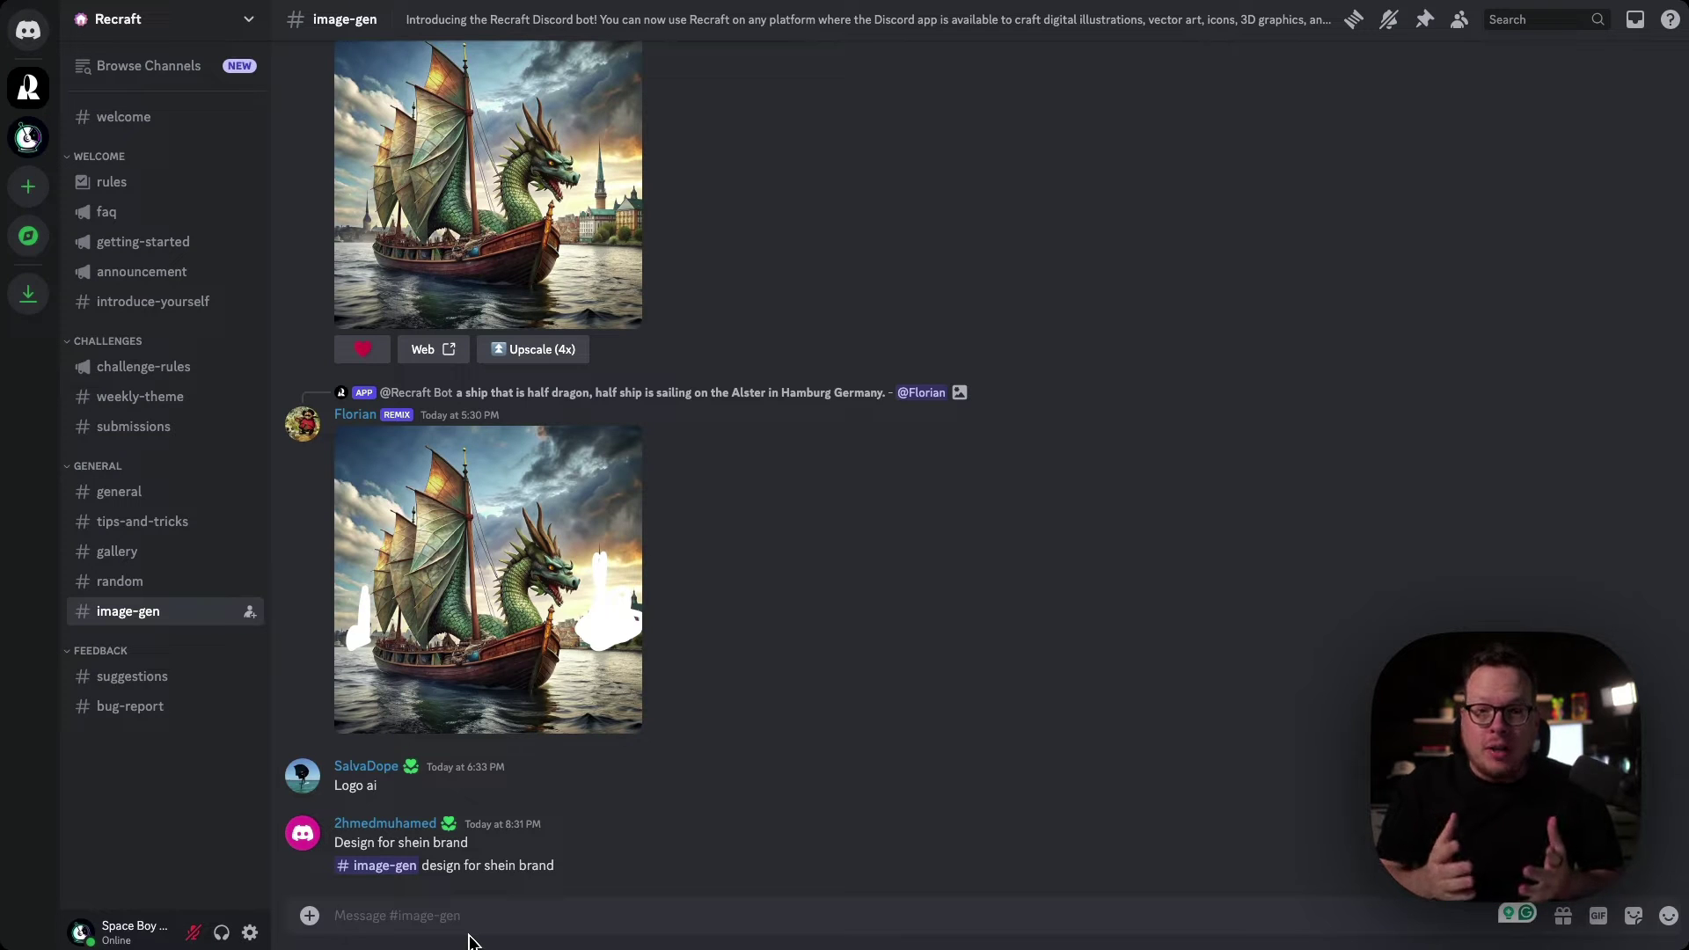
Start a /recraft command in the message box for 'a small kitten playing basketball'
left_click(469, 932)
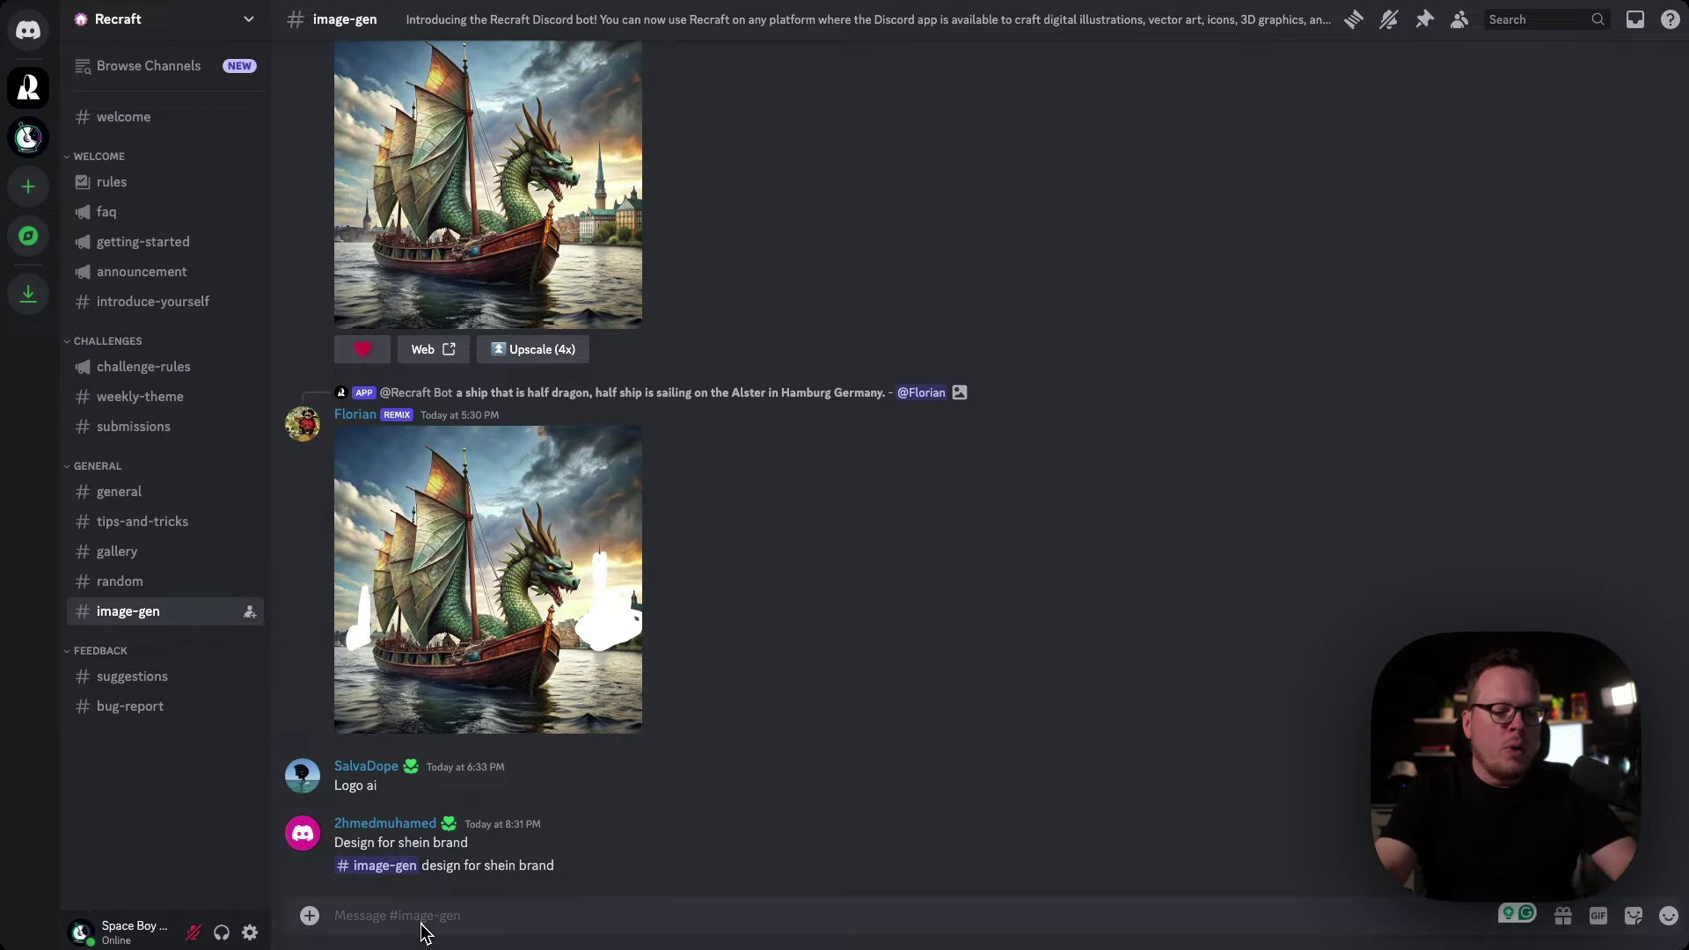
type("/recr")
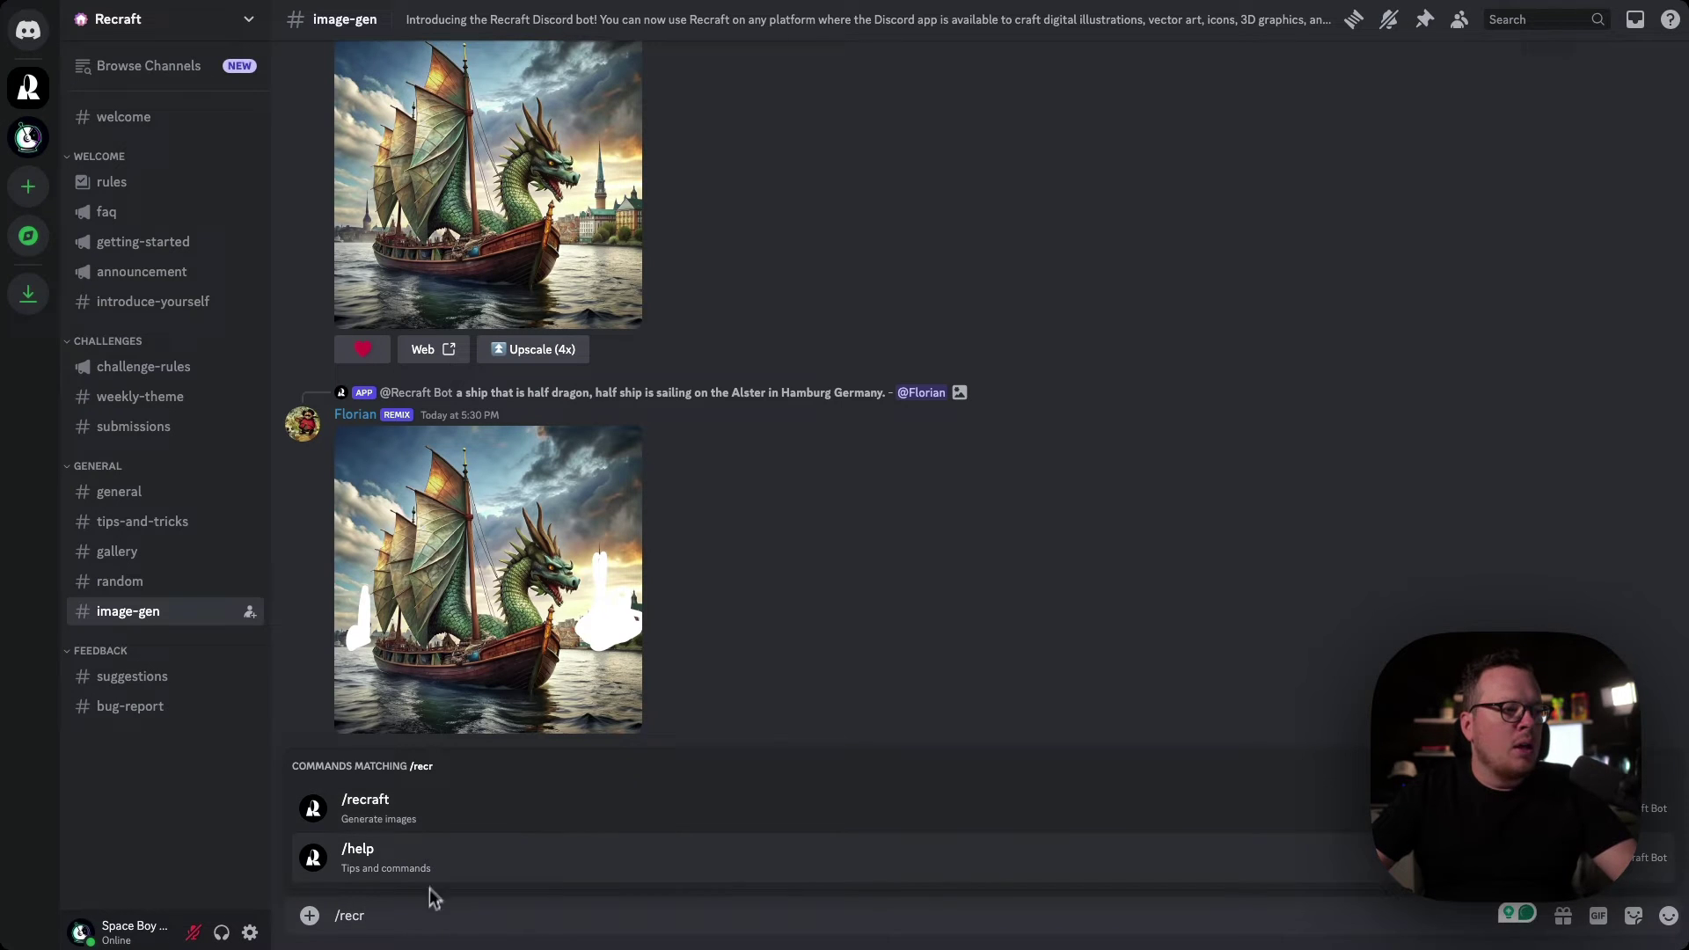
left_click(463, 814)
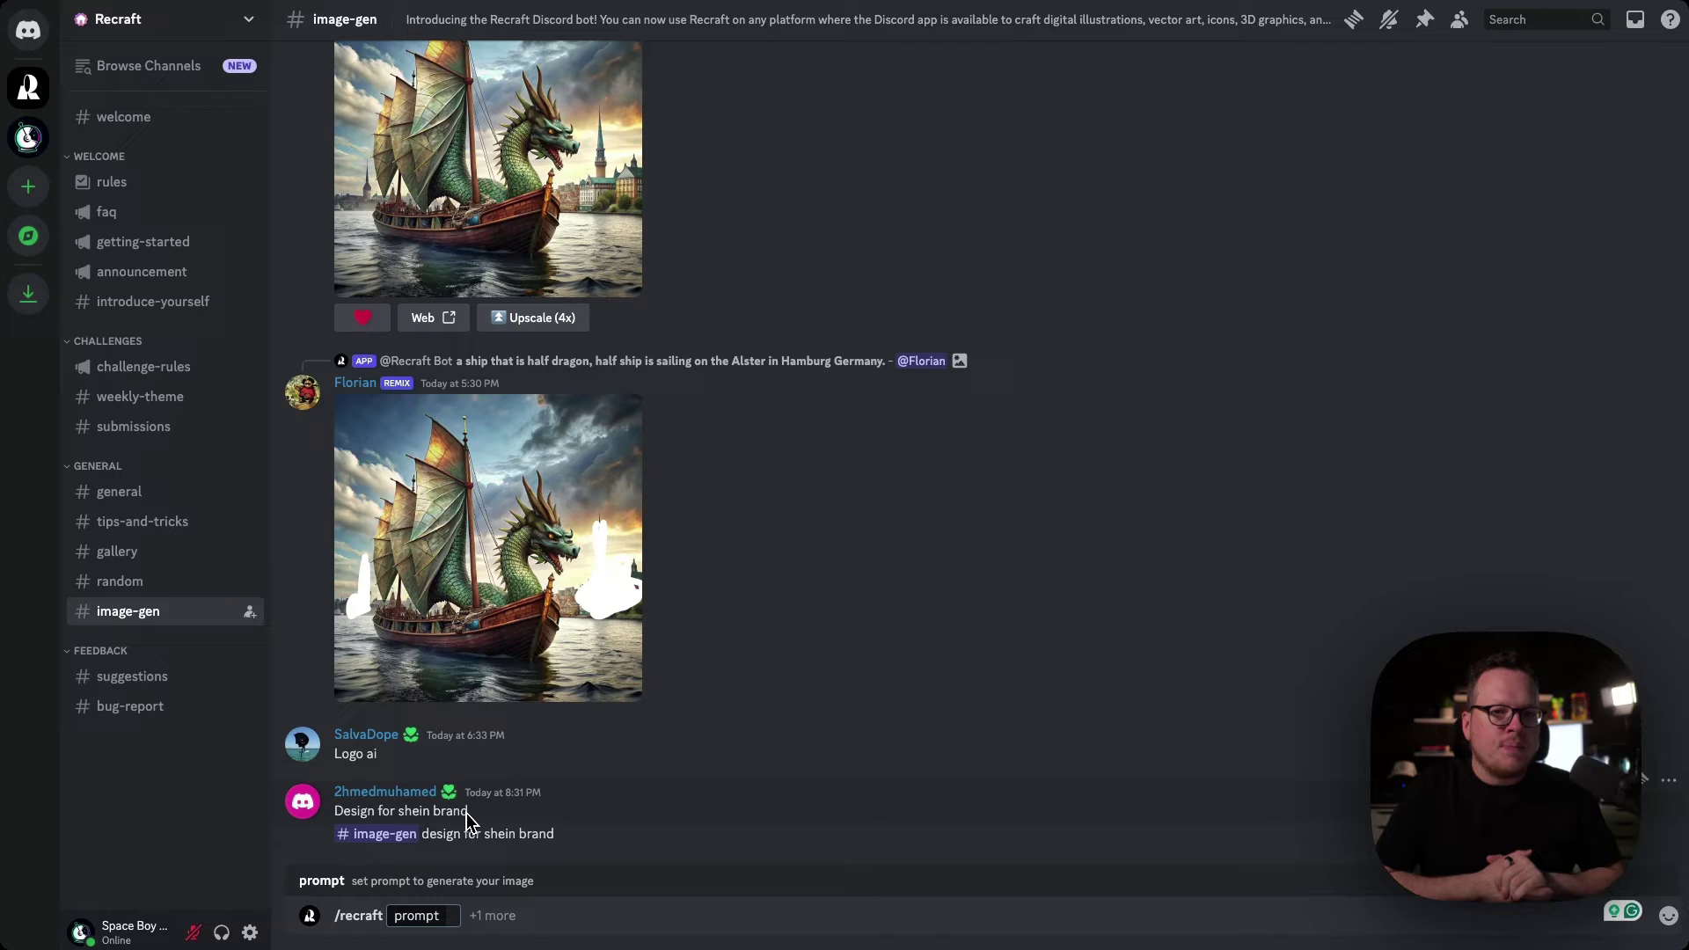
type("a sm")
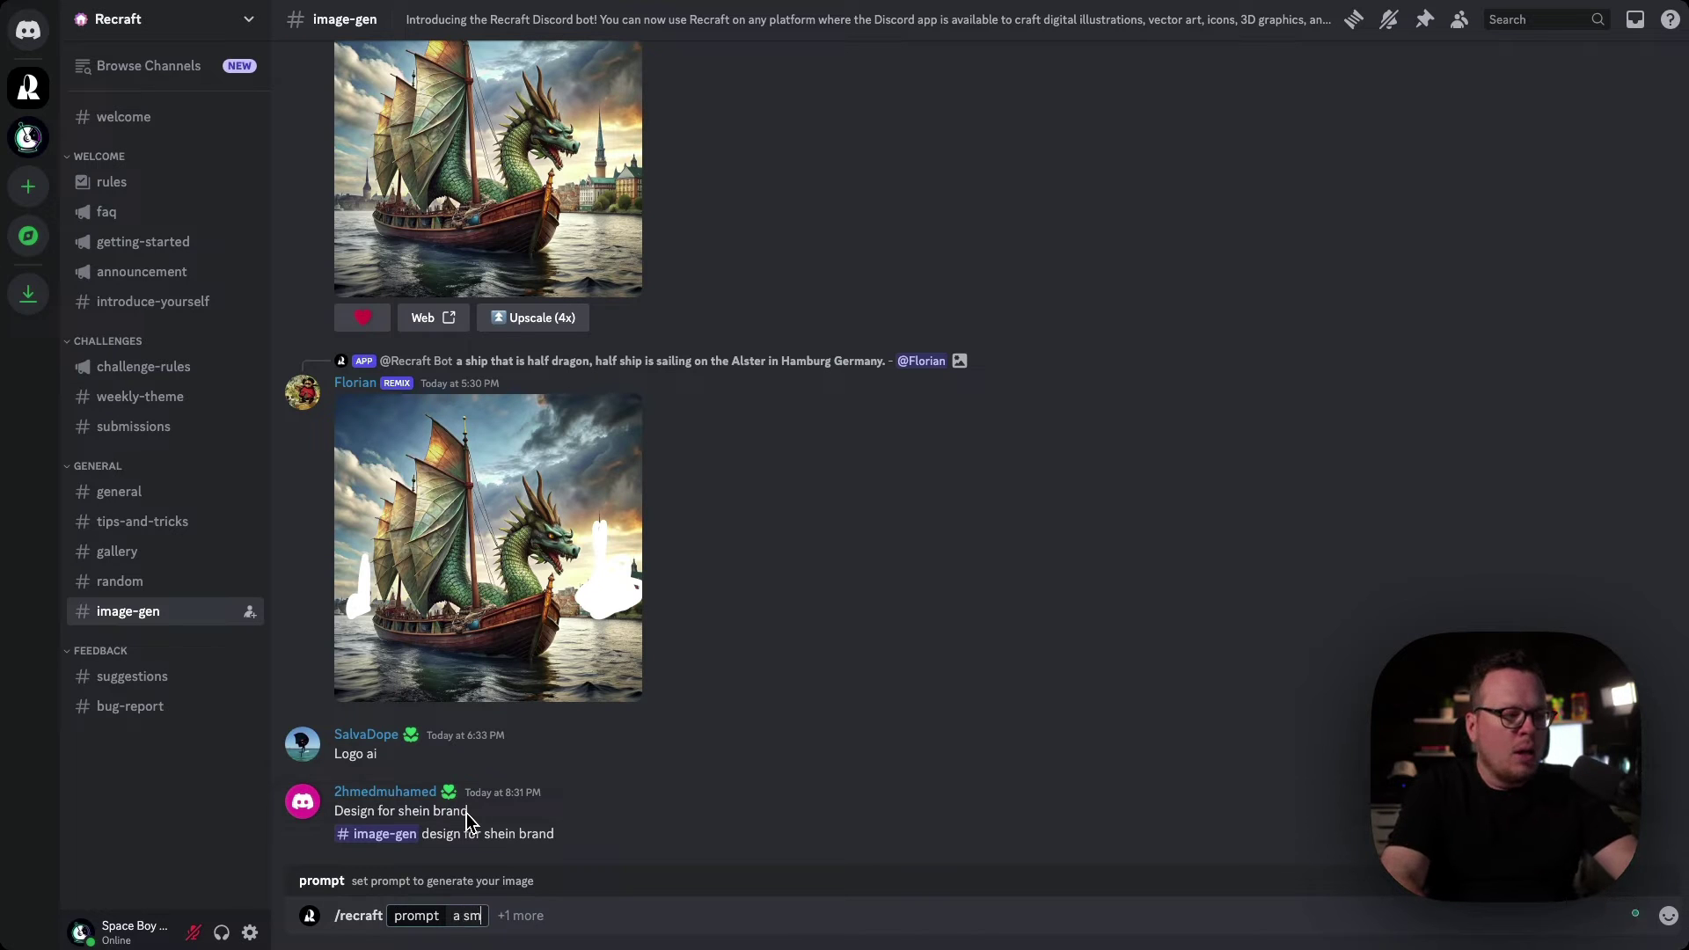
type("all kitt")
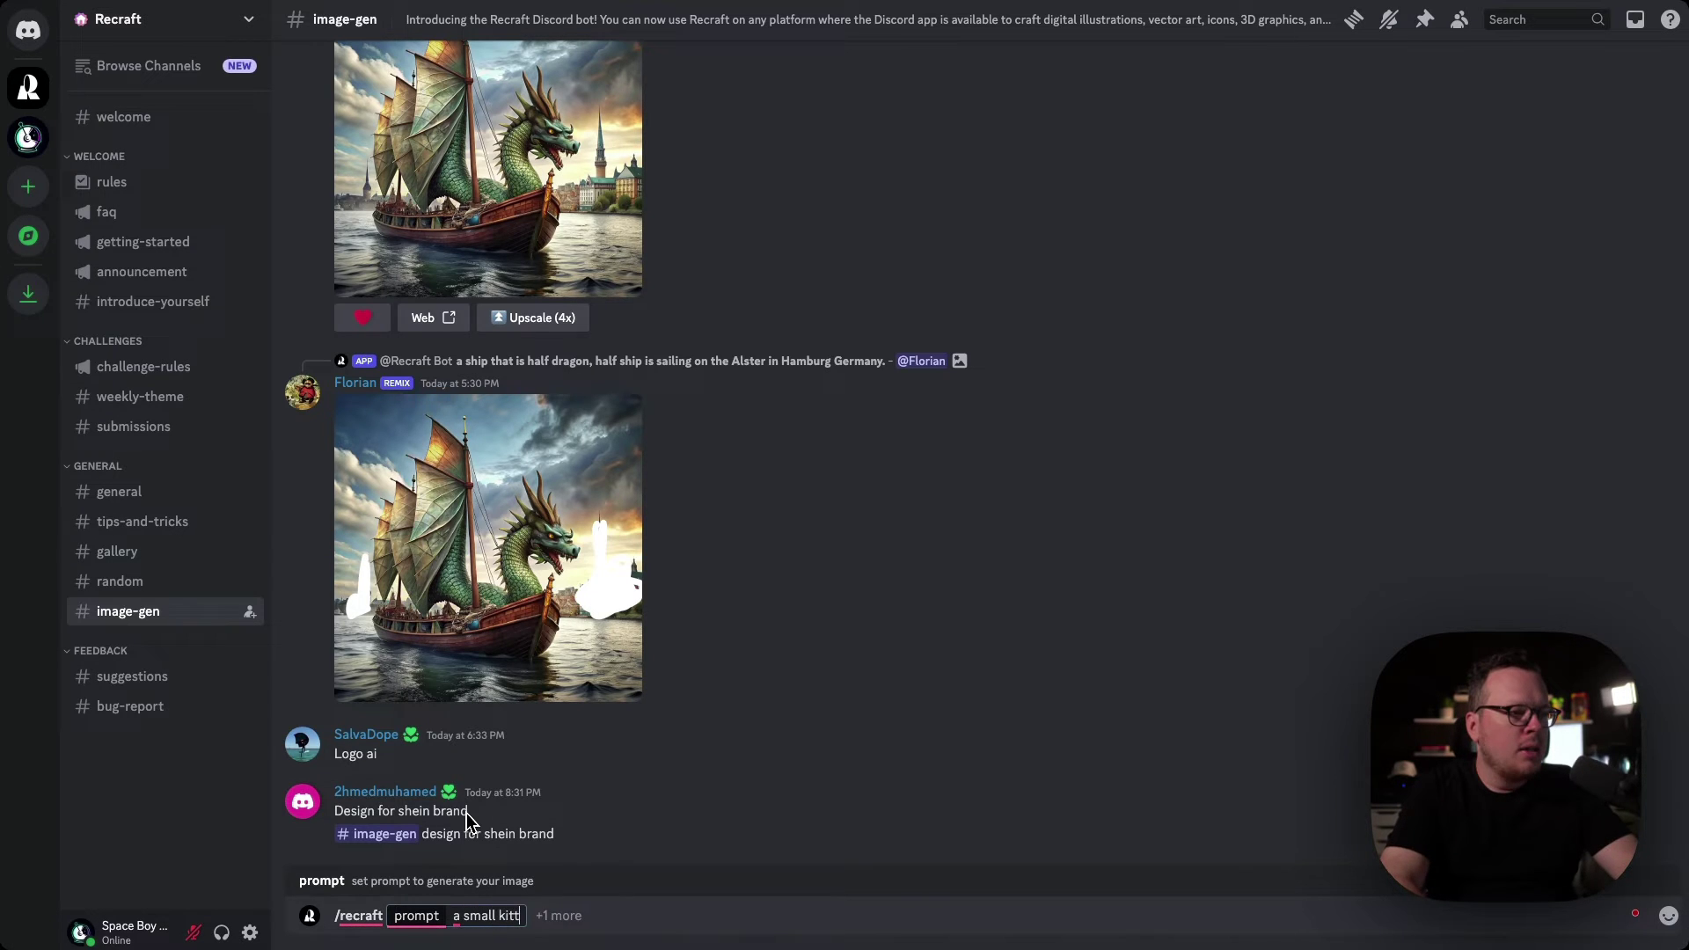
type("en playing basketball")
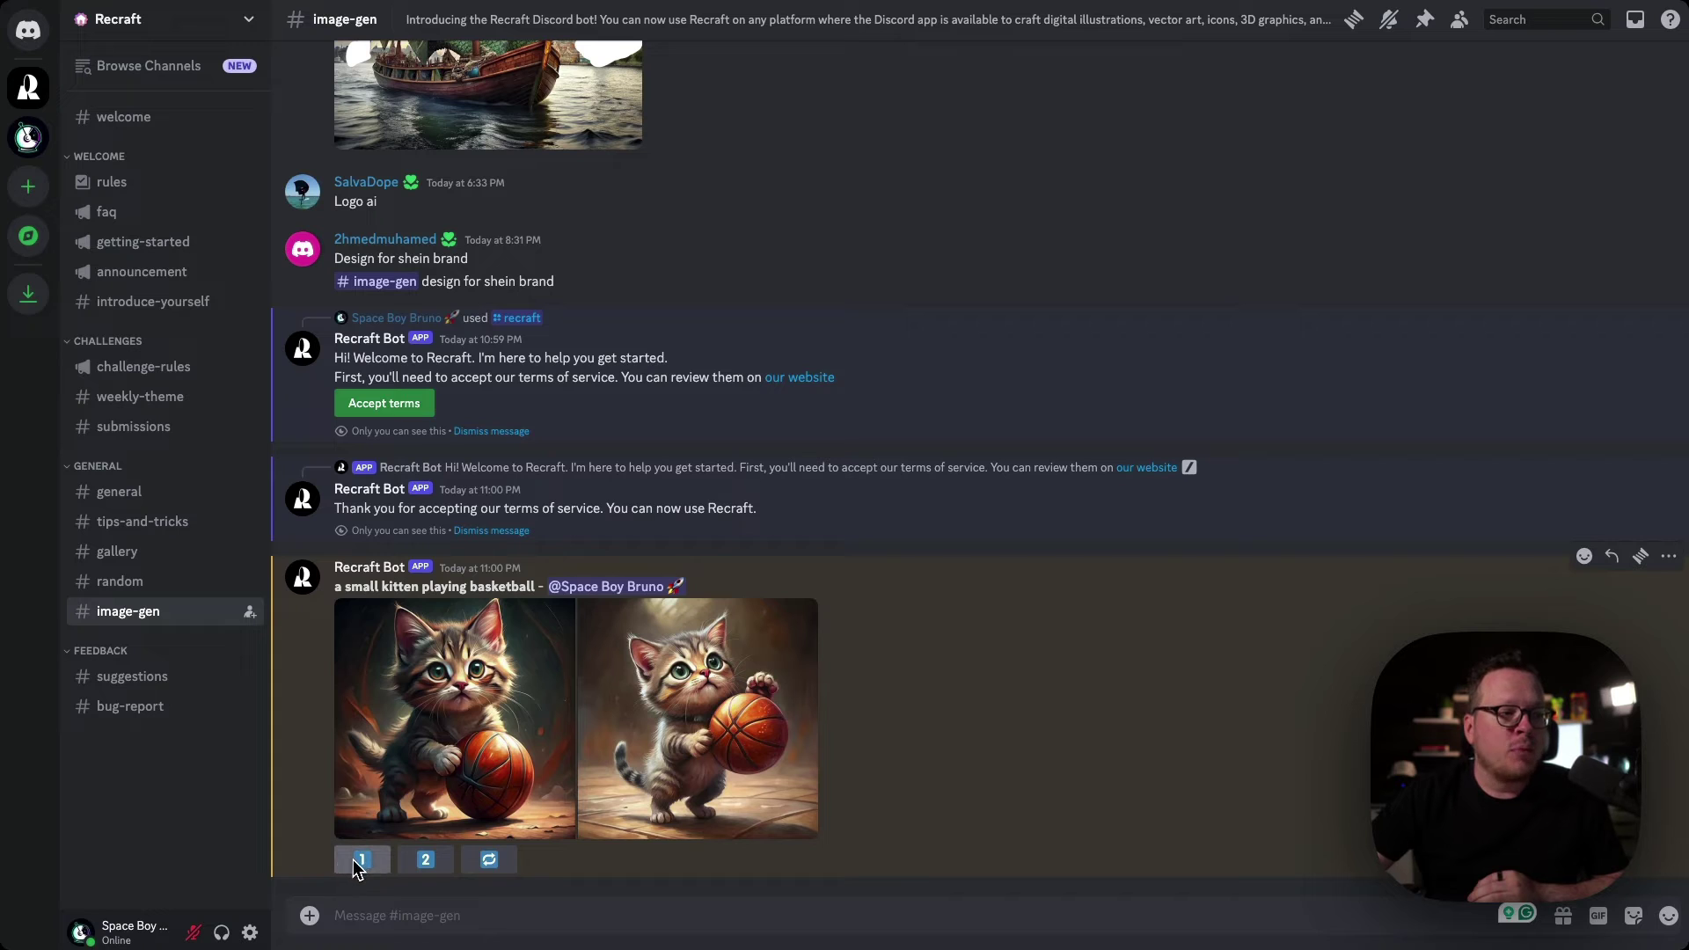
Upscale the second kitten image with the '2' button
left_click(431, 866)
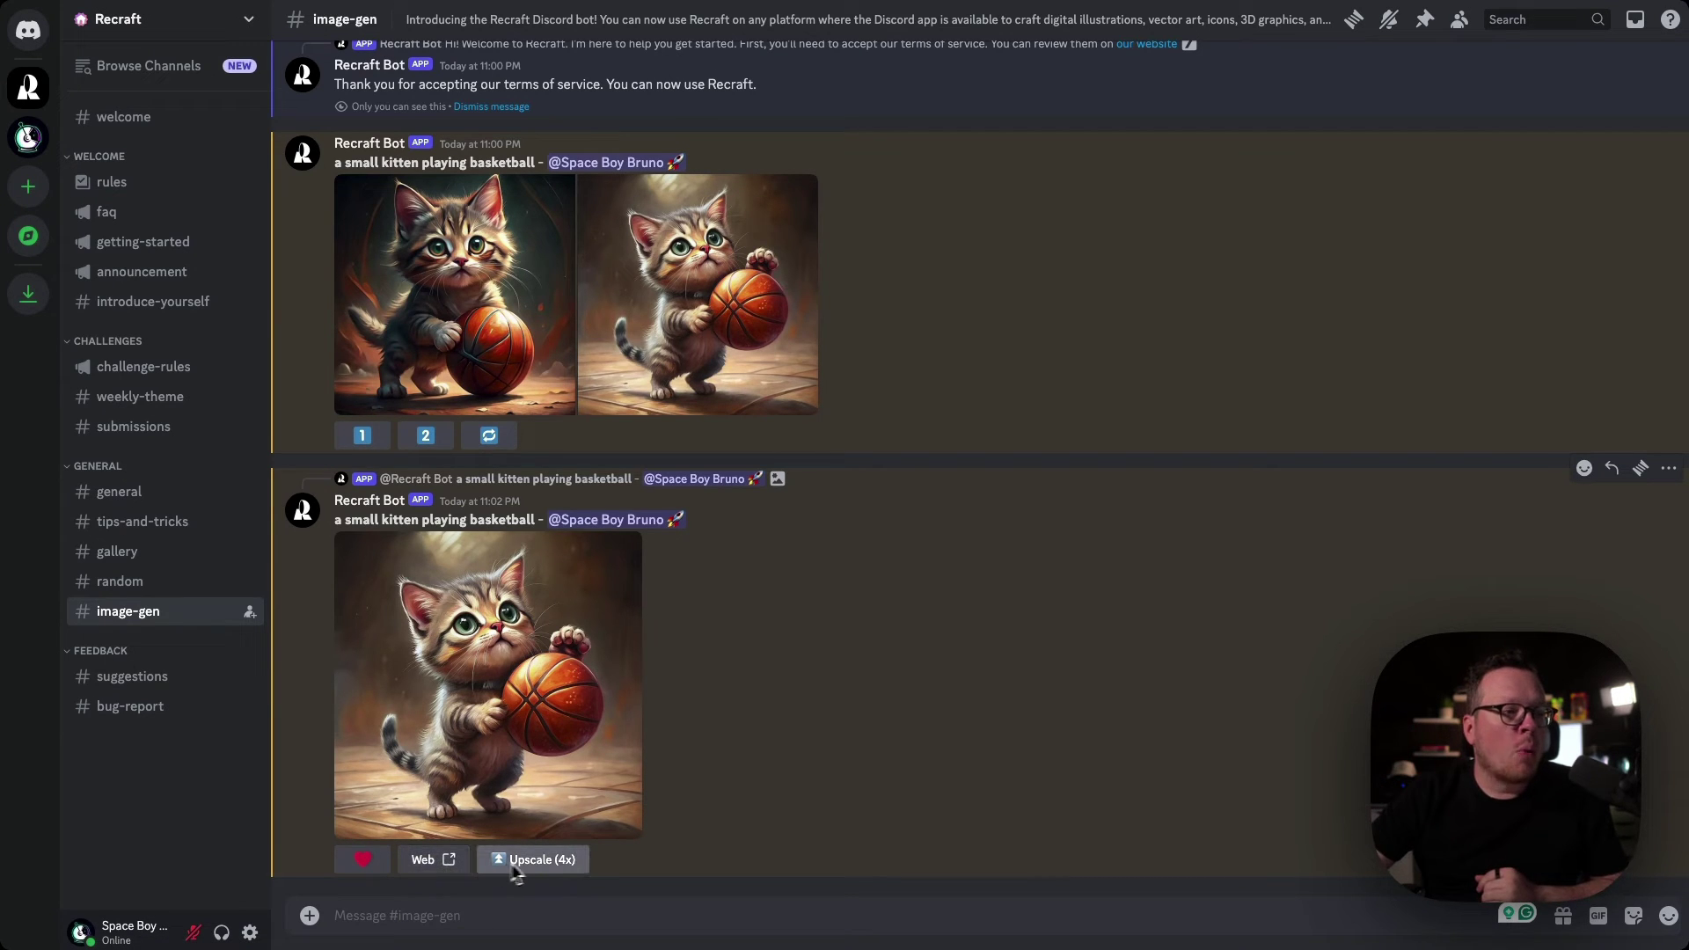
scroll(552, 739, "up", 1)
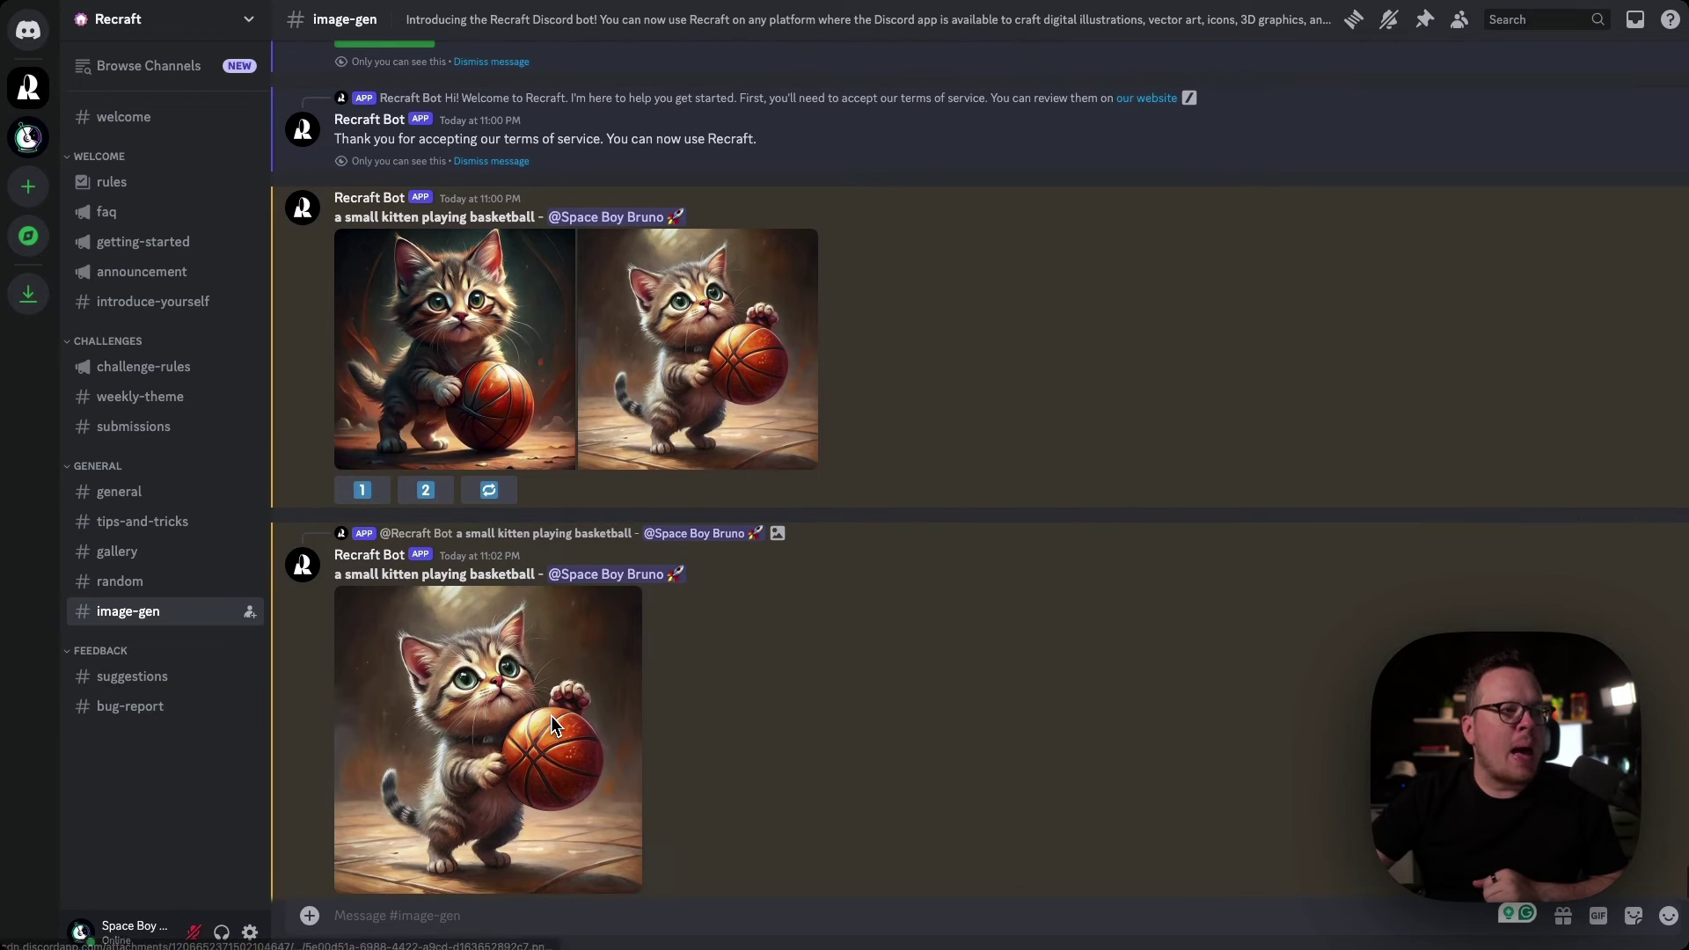
Regenerate the original kitten basketball image pair with the refresh button
left_click(492, 491)
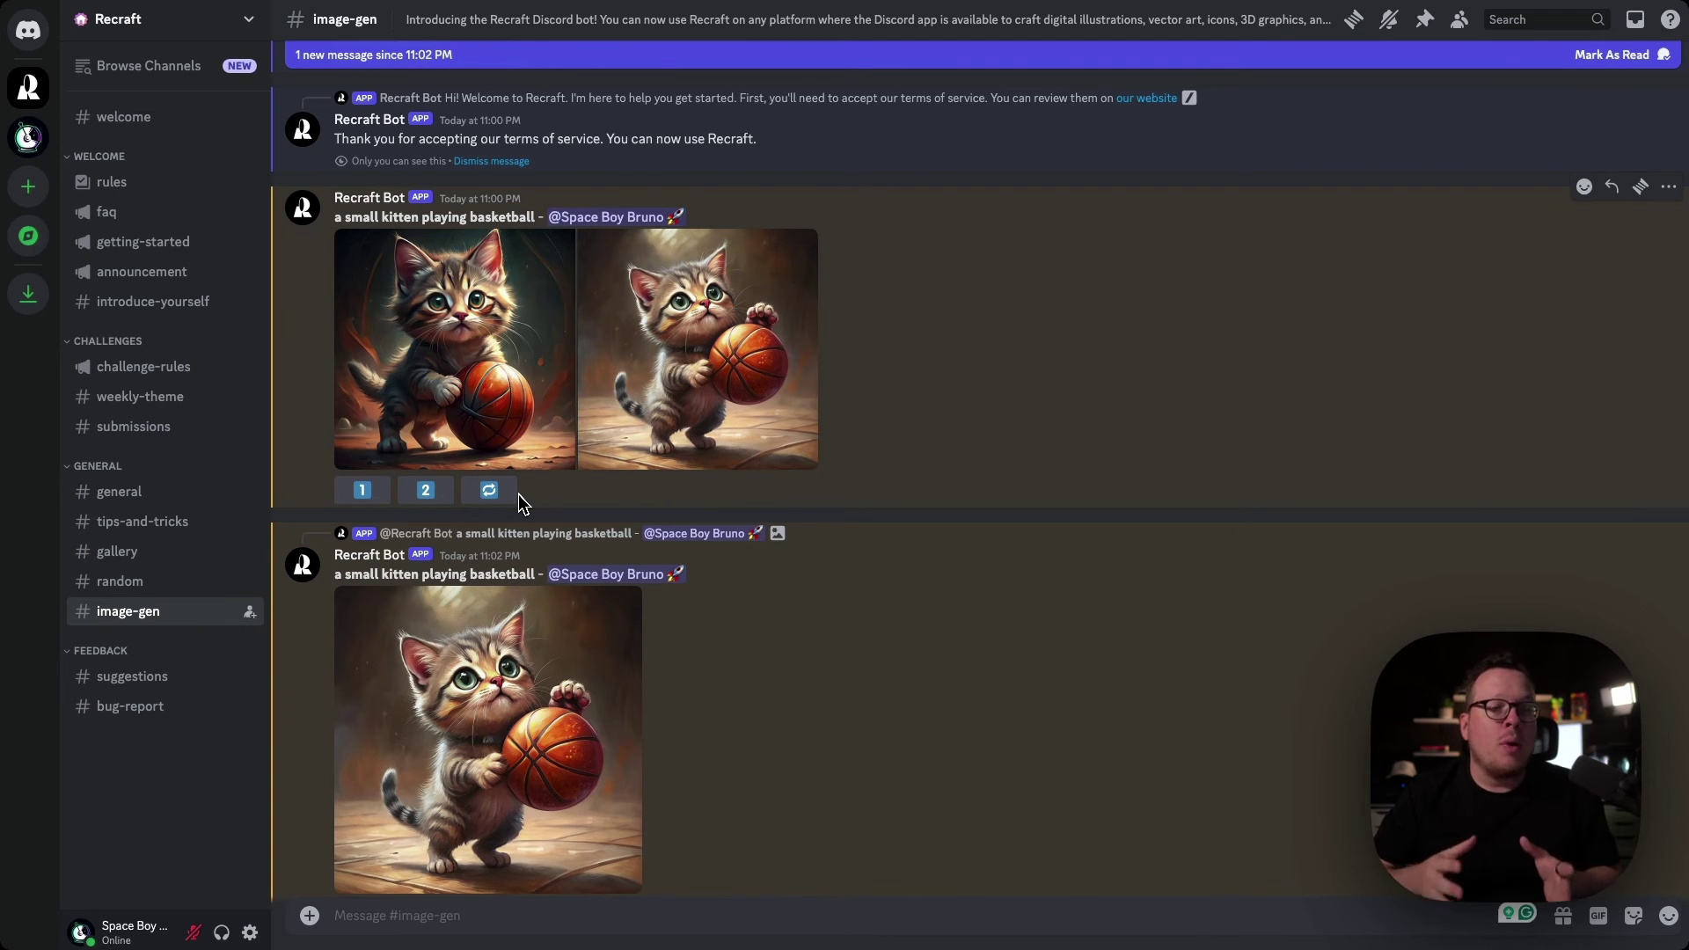
left_click(491, 492)
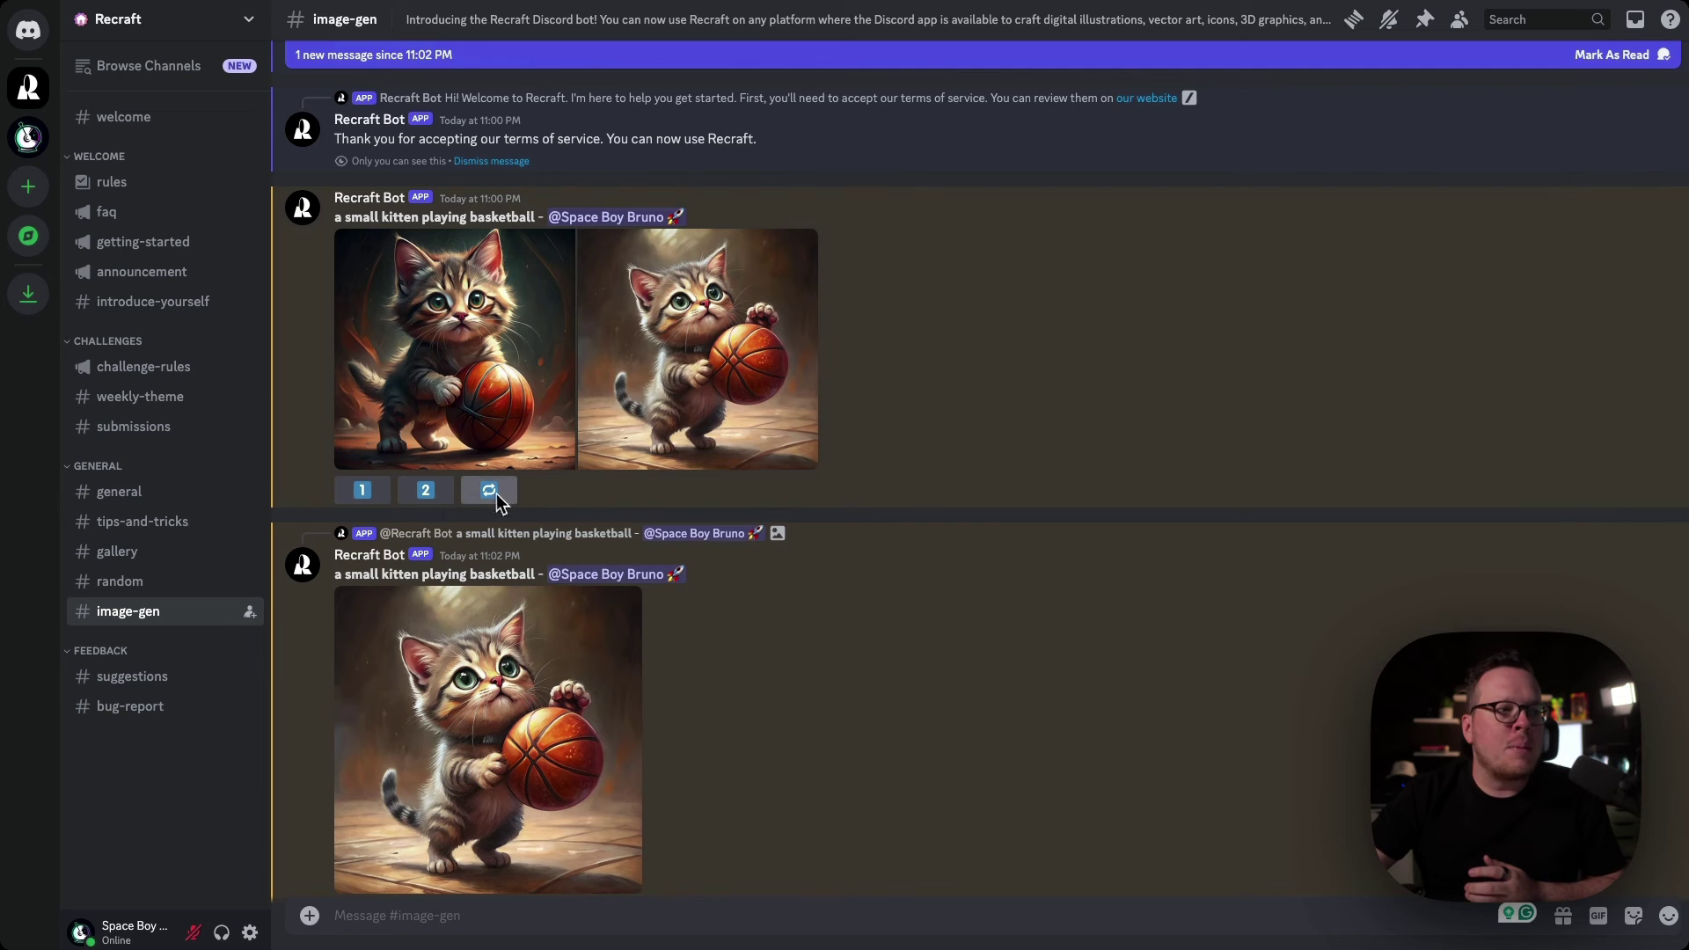